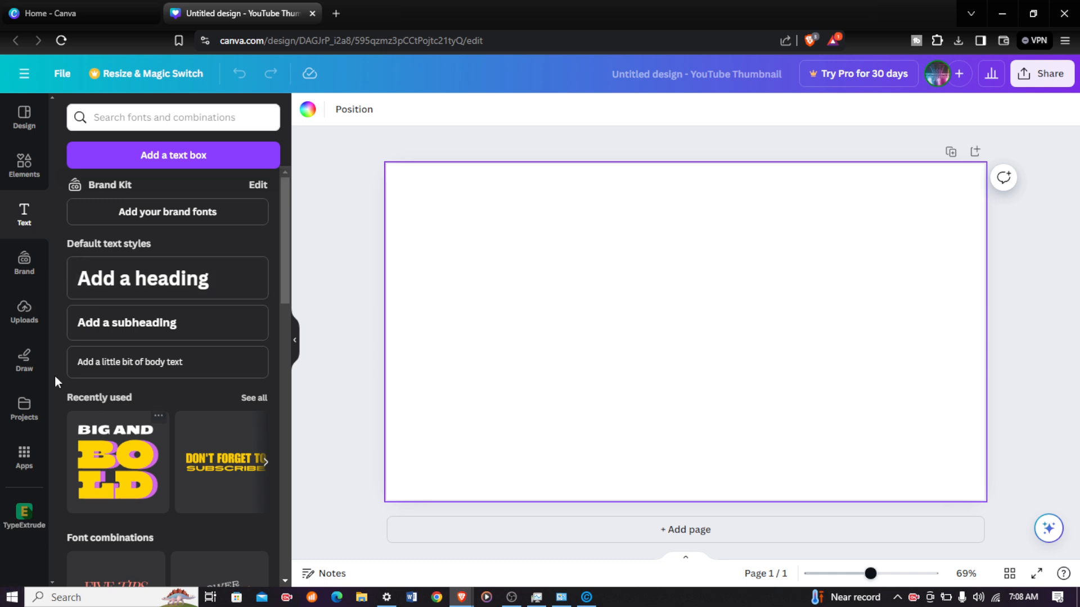
- Search the Canva apps for "typecraft" and open the TypeCraft app in the design
{"action": "left_click", "coordinate": [10, 463]}
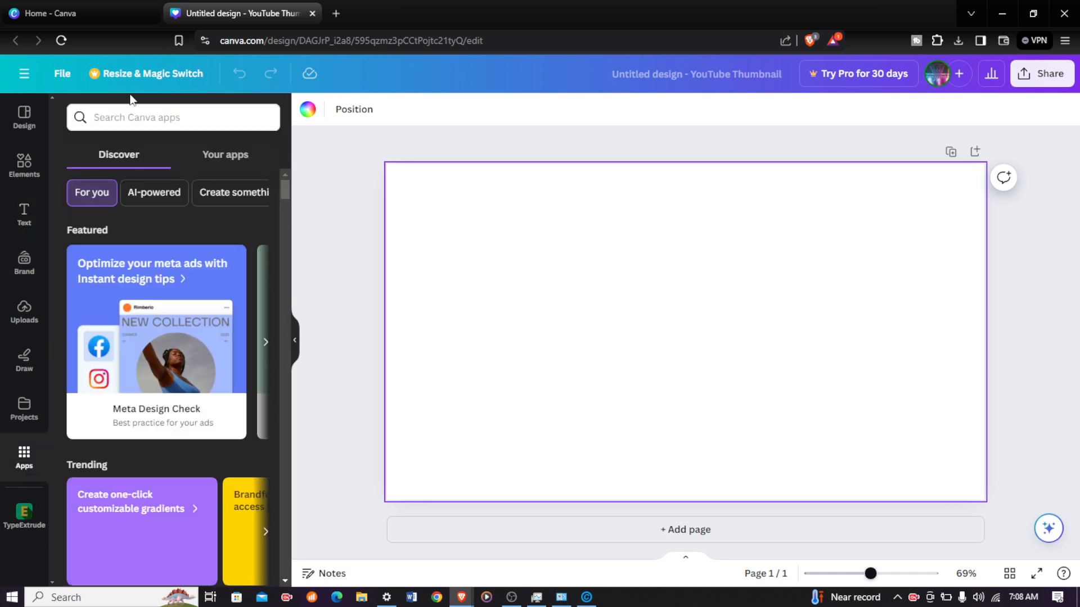
{"action": "left_click", "coordinate": [188, 111]}
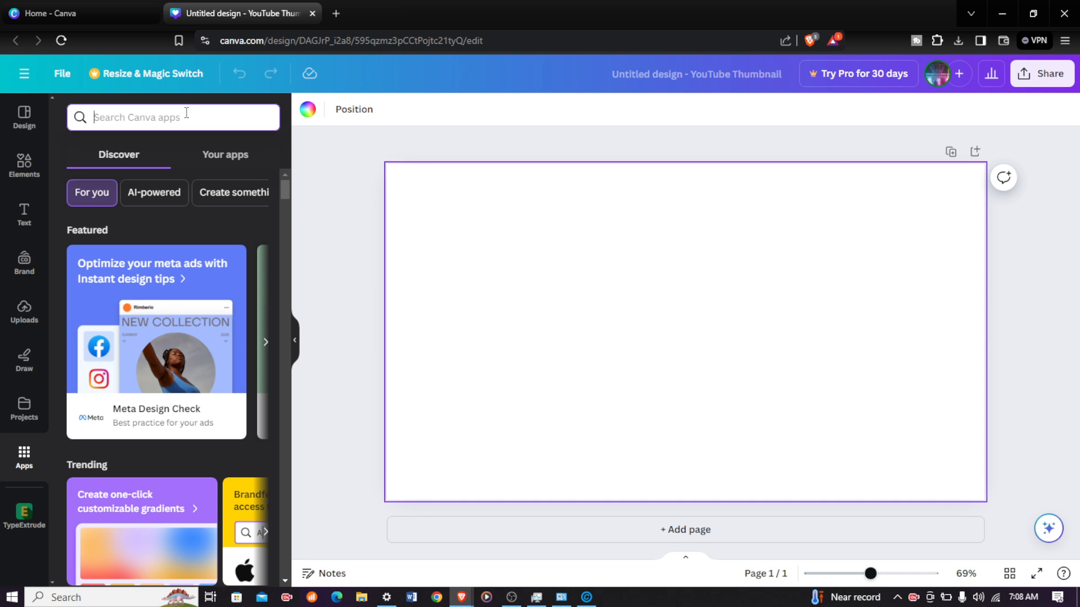
{"action": "type", "text": "type"}
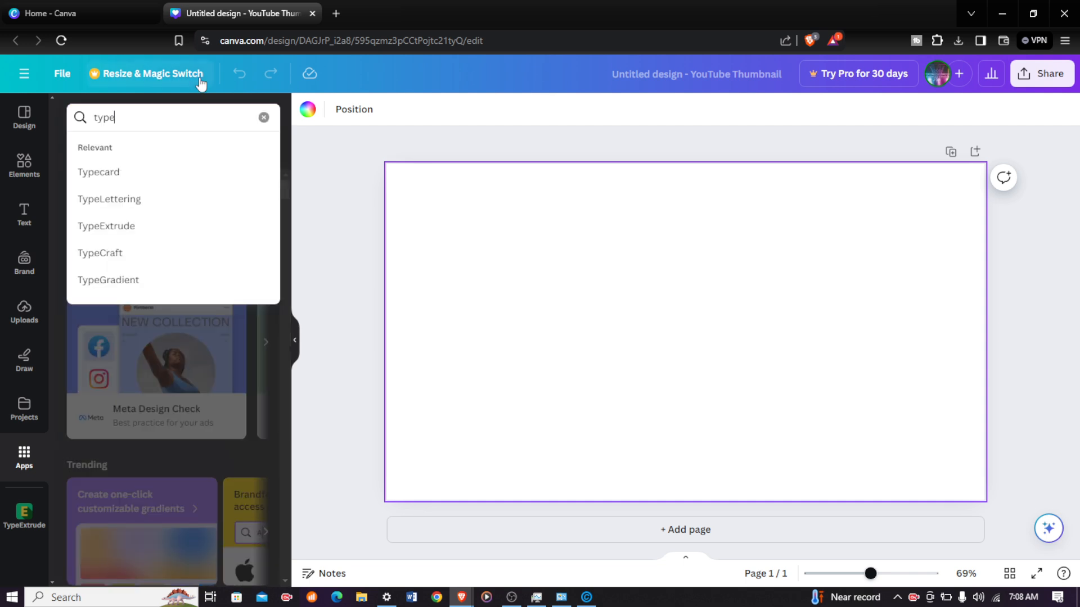
{"action": "type", "text": "craft"}
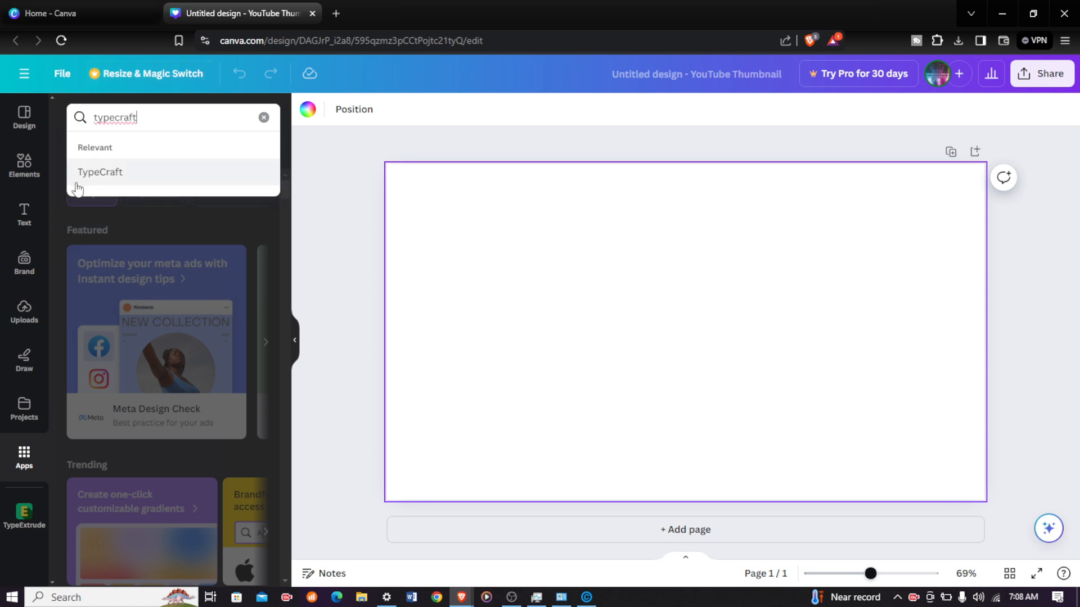
{"action": "left_click", "coordinate": [102, 218]}
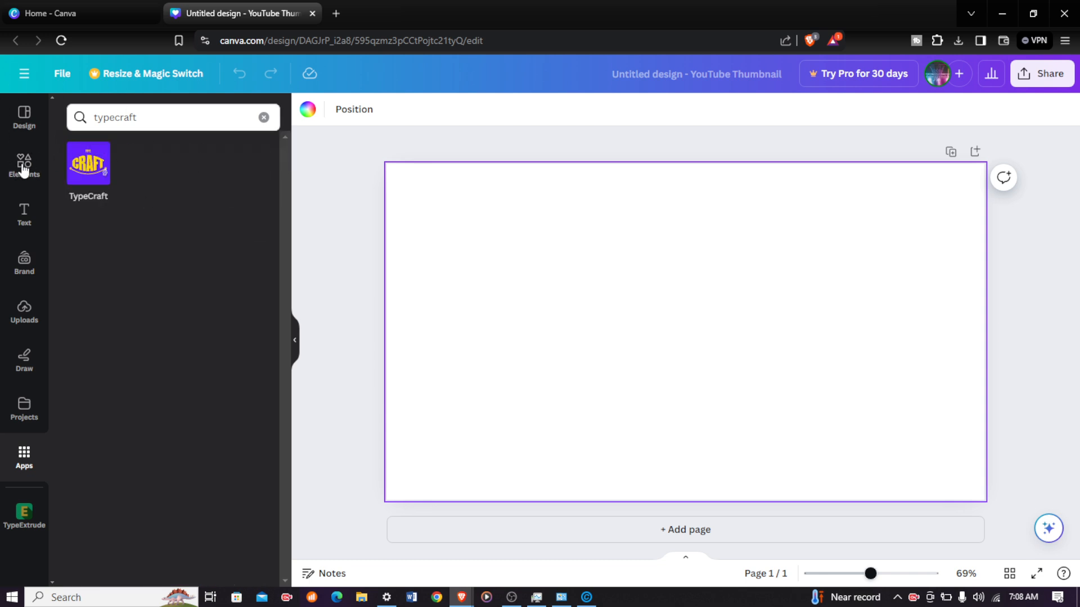
{"action": "left_click", "coordinate": [74, 178]}
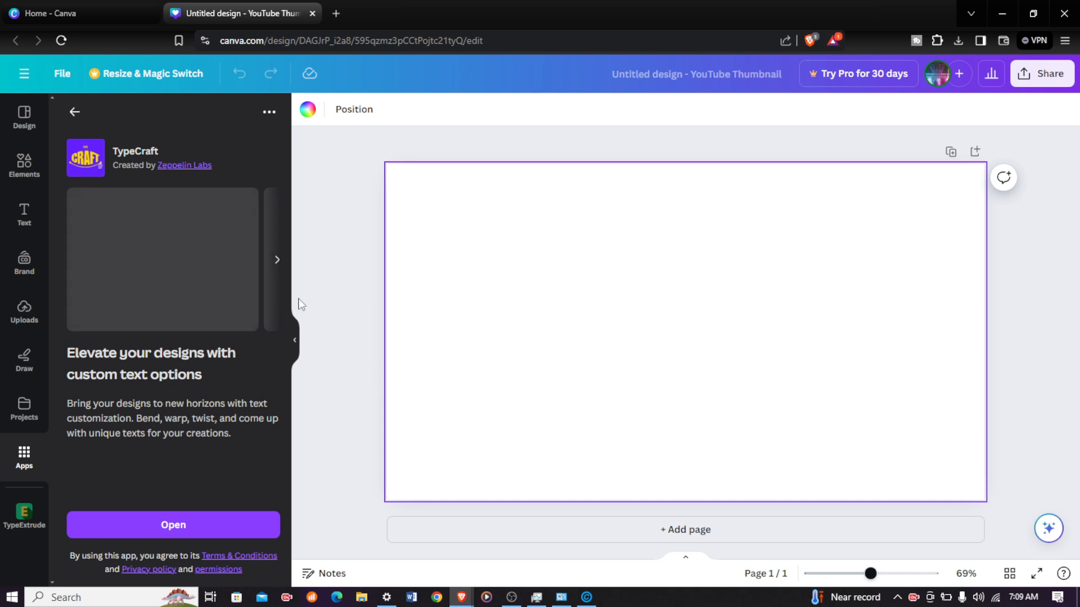
{"action": "left_click", "coordinate": [172, 524]}
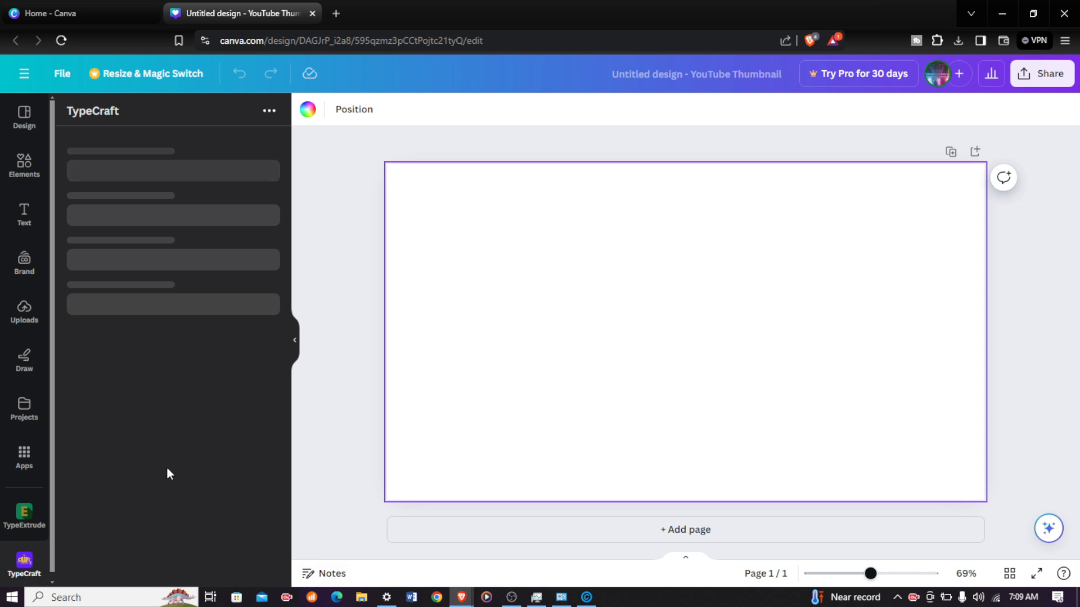
{"action": "scroll", "coordinate": [31, 534], "scroll_direction": "down", "scroll_amount": 1}
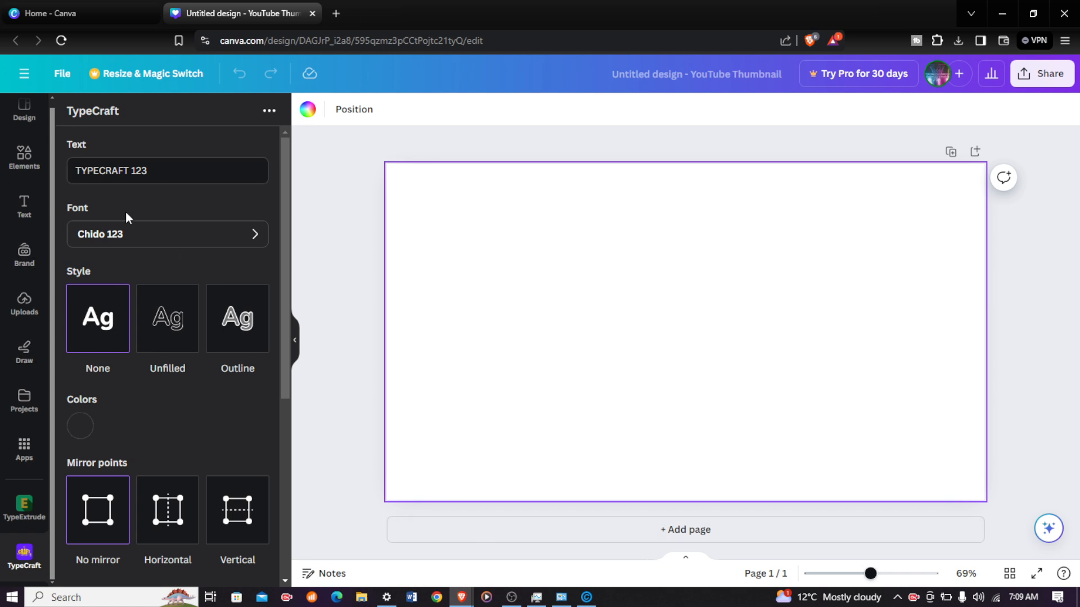
- Replace the TypeCraft sample text with "you"
{"action": "left_click", "coordinate": [159, 170]}
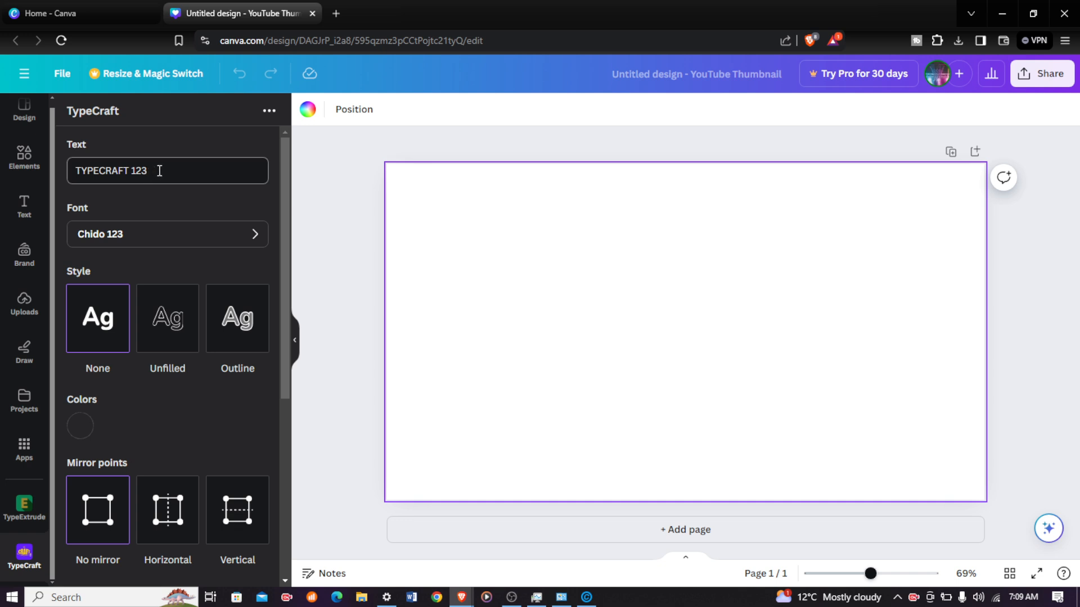
{"action": "key", "text": "ctrl+a"}
{"action": "key", "text": "BackSpace"}
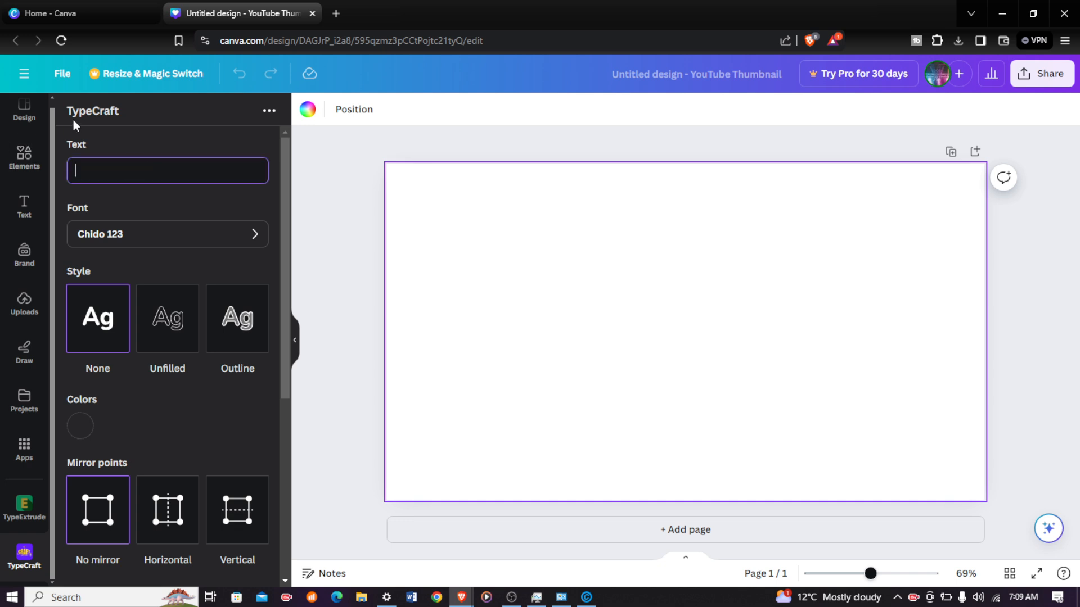
{"action": "type", "text": "you"}
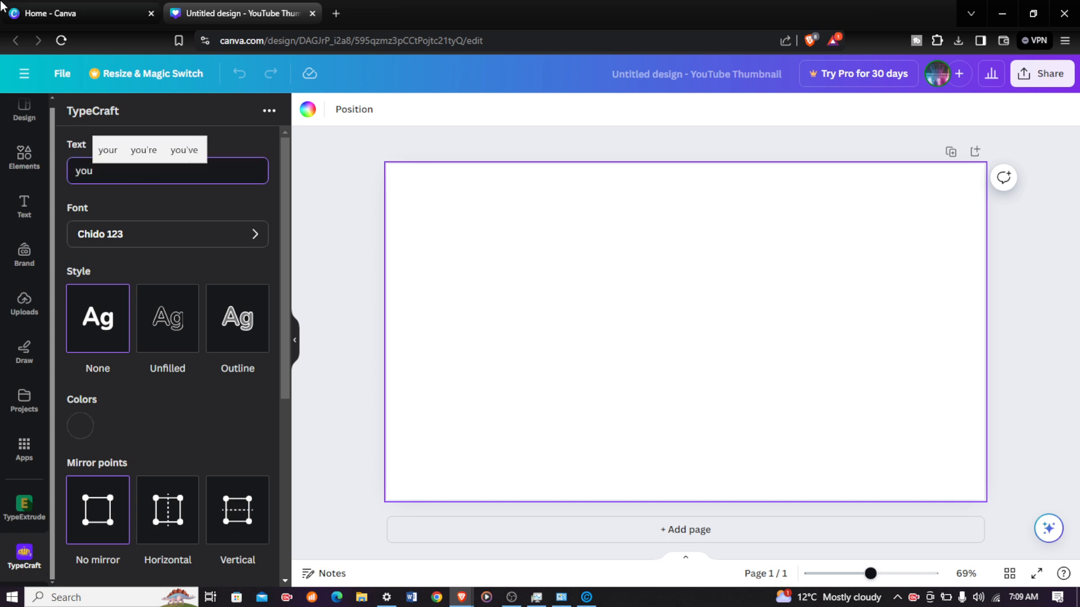
- Set the TypeCraft text's font to Agila 3 123 and return to the text settings
{"action": "left_click", "coordinate": [159, 239]}
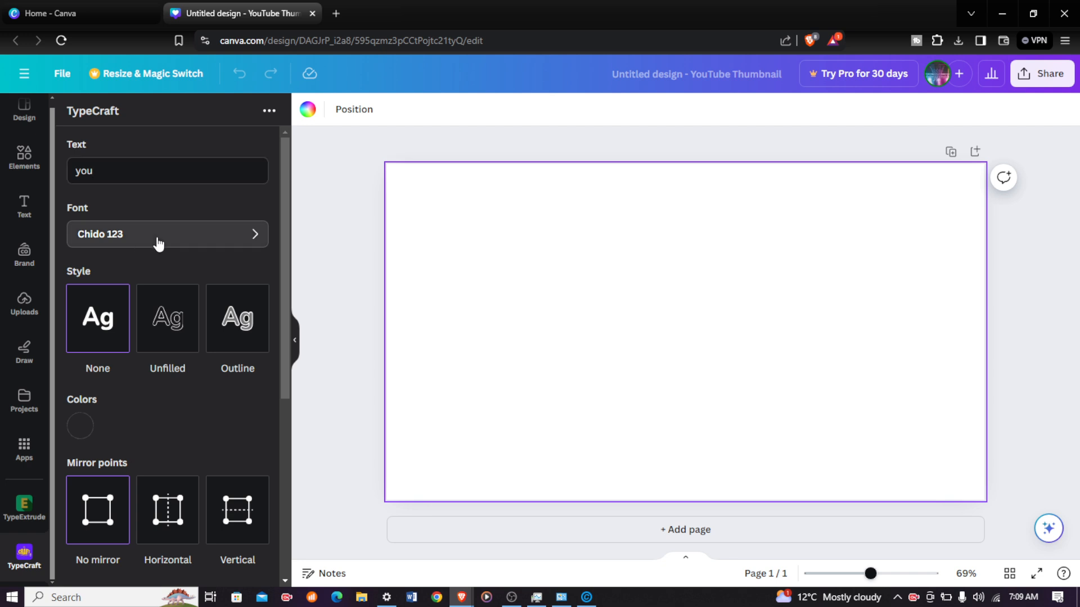
{"action": "scroll", "coordinate": [137, 371], "scroll_direction": "down", "scroll_amount": 2}
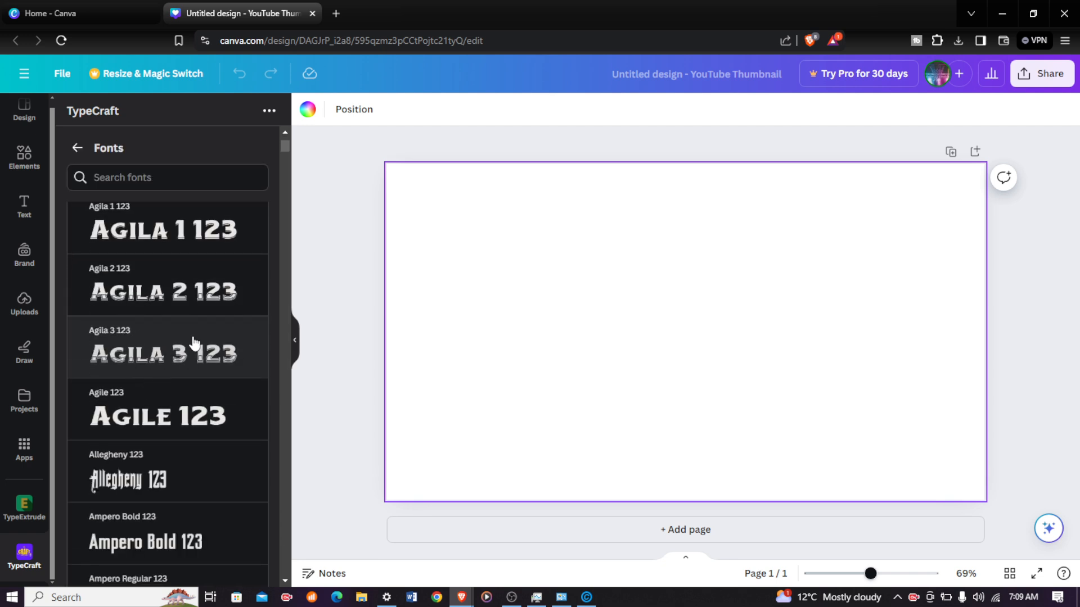
{"action": "left_click", "coordinate": [156, 347]}
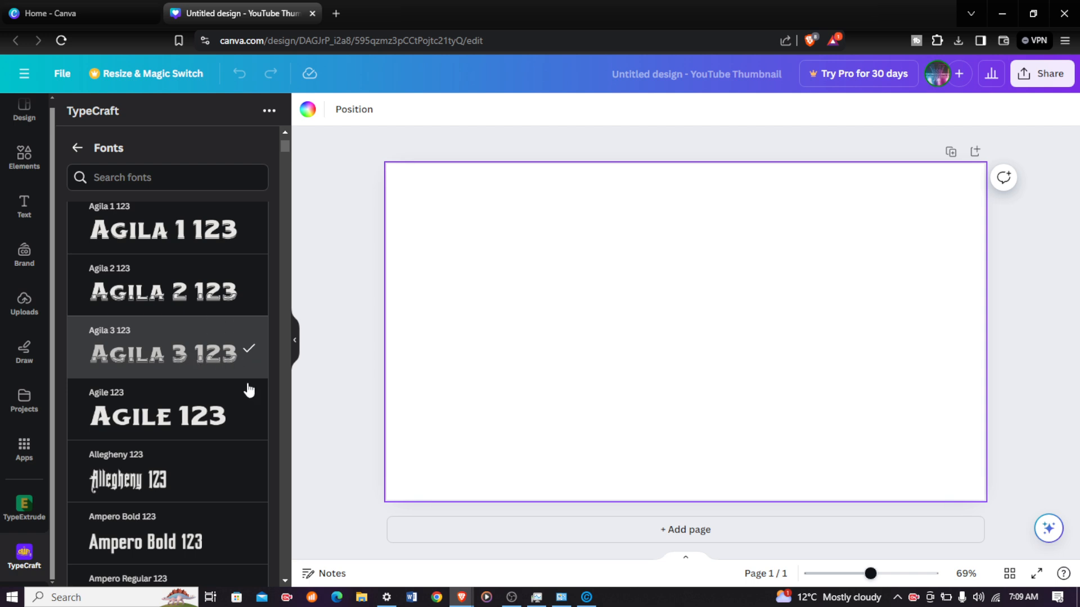
{"action": "left_click", "coordinate": [77, 148]}
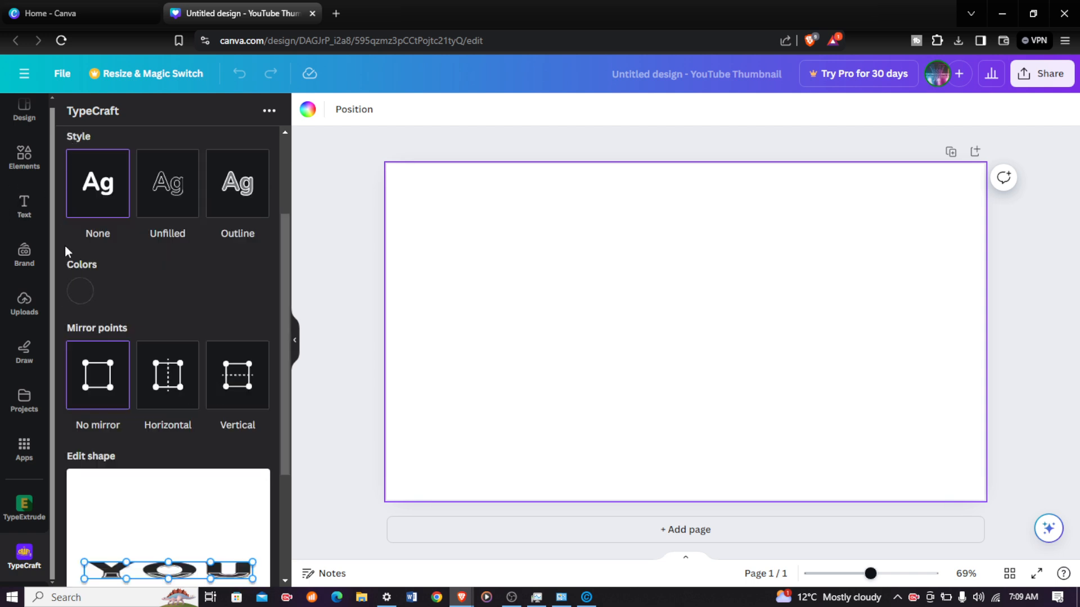
- Try the vertical and horizontal mirror-point options for the text shape, and switch back to no mirror
{"action": "scroll", "coordinate": [75, 325], "scroll_direction": "down", "scroll_amount": 3}
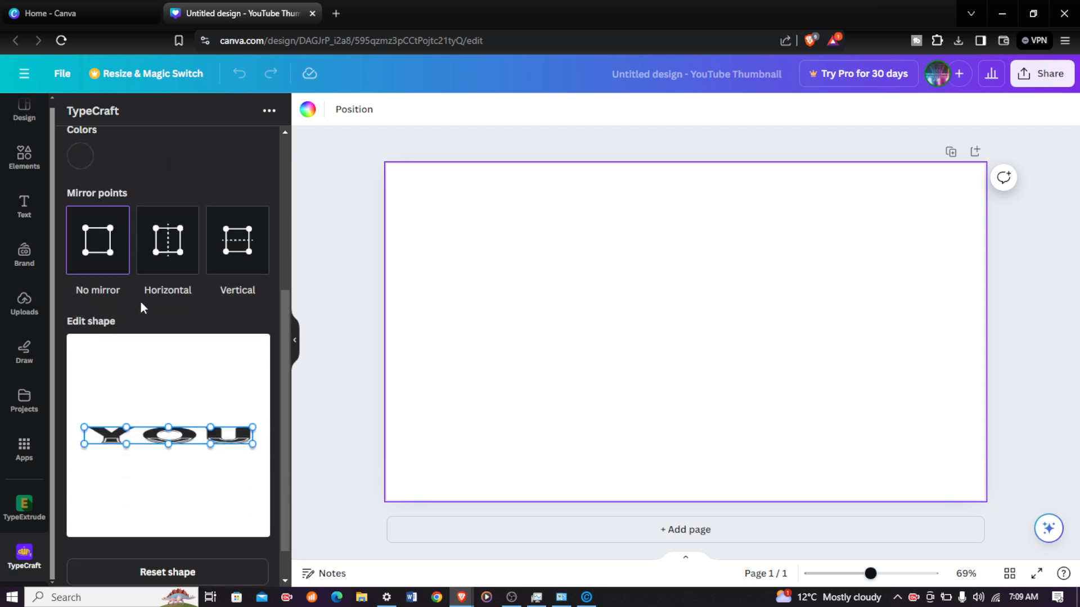
{"action": "scroll", "coordinate": [140, 307], "scroll_direction": "up", "scroll_amount": 3}
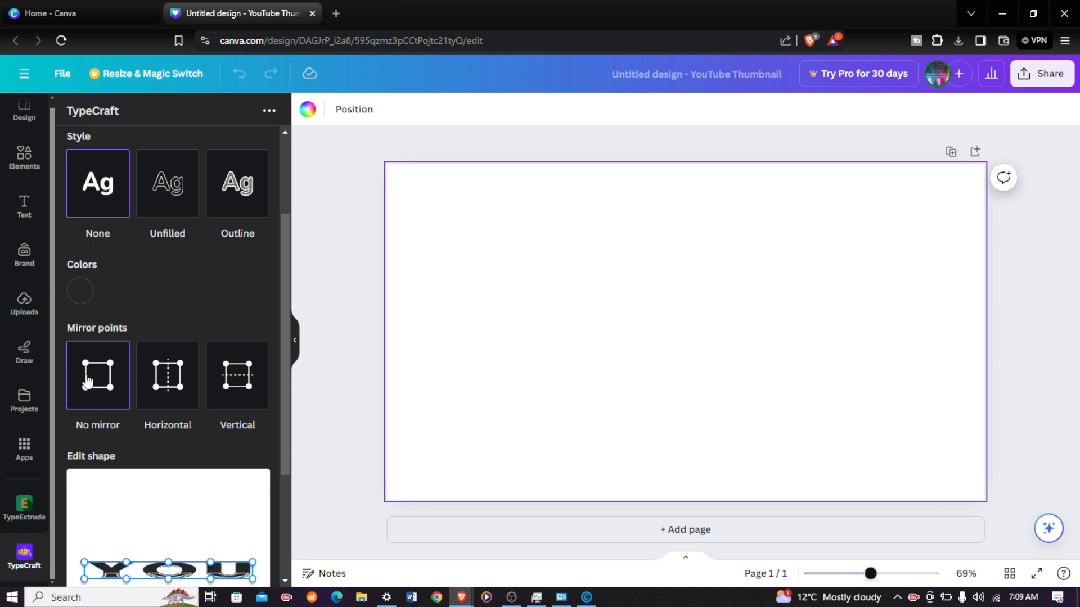
{"action": "scroll", "coordinate": [192, 489], "scroll_direction": "down", "scroll_amount": 4}
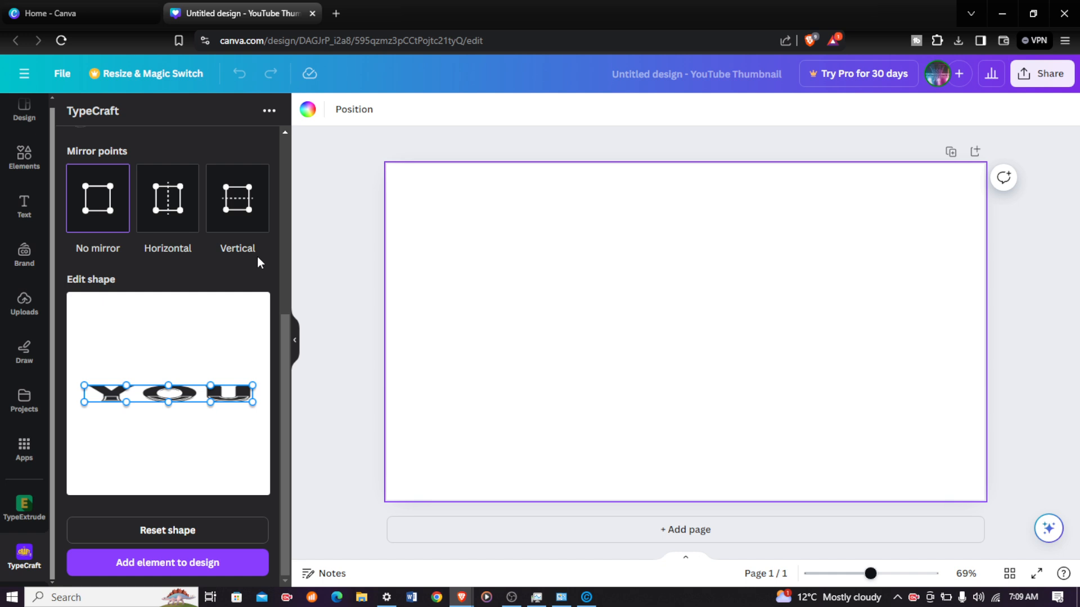
{"action": "left_click", "coordinate": [236, 215]}
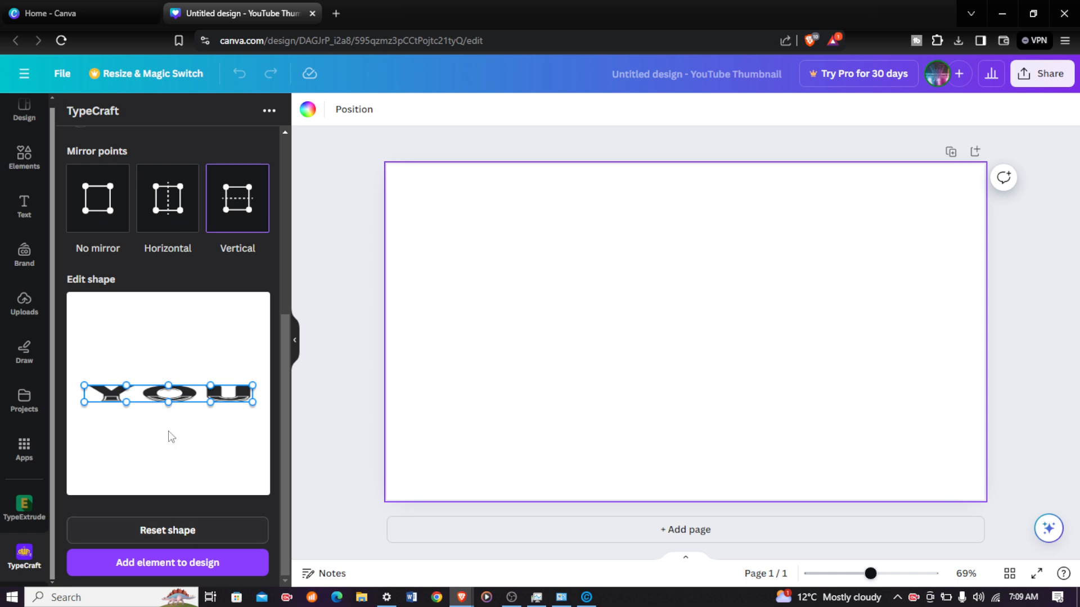
{"action": "scroll", "coordinate": [150, 366], "scroll_direction": "up", "scroll_amount": 3}
{"action": "scroll", "coordinate": [125, 321], "scroll_direction": "up", "scroll_amount": 3}
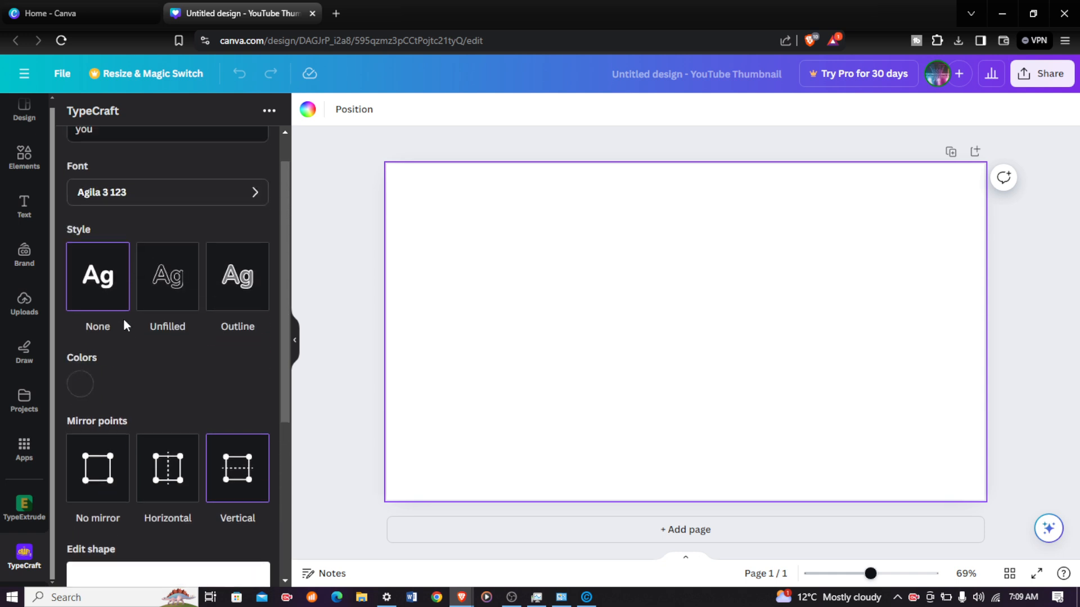
{"action": "scroll", "coordinate": [157, 337], "scroll_direction": "down", "scroll_amount": 5}
{"action": "left_click", "coordinate": [160, 262]}
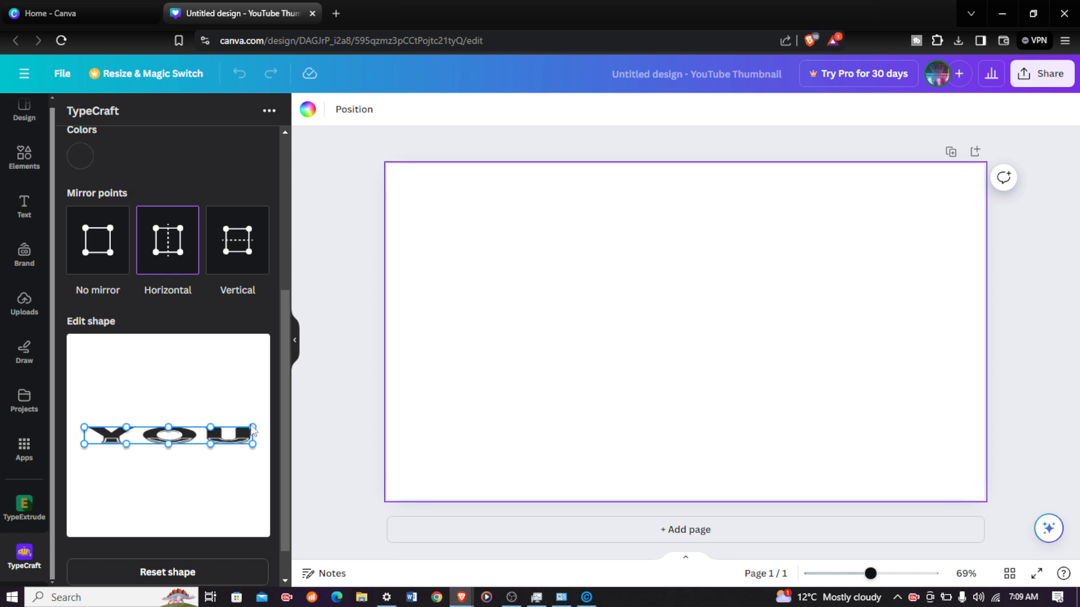
{"action": "scroll", "coordinate": [203, 569], "scroll_direction": "down", "scroll_amount": 1}
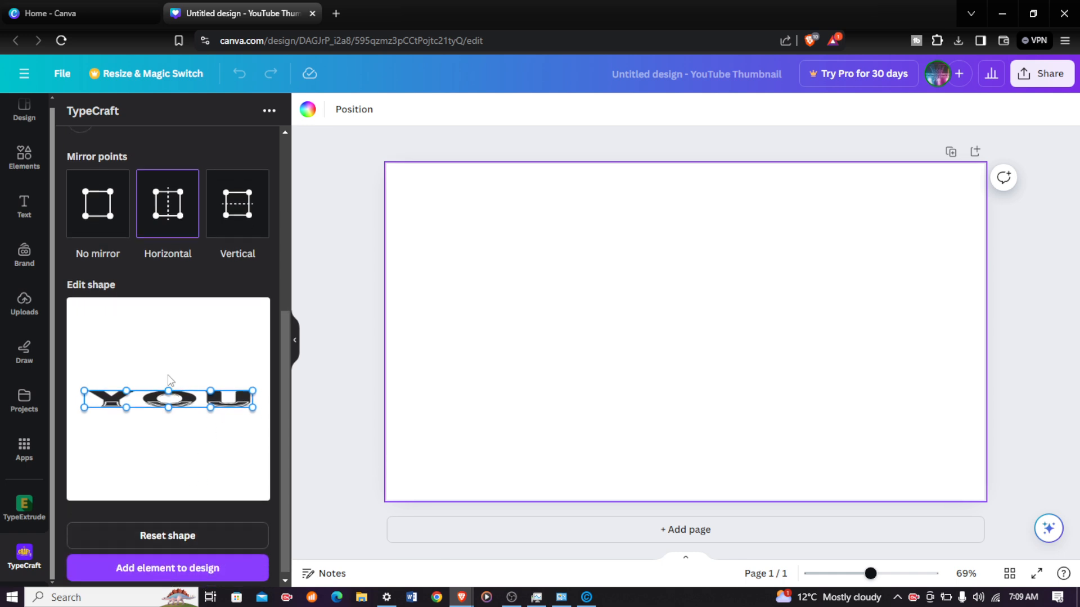
{"action": "left_click", "coordinate": [99, 227]}
- Bend the text shape's bottom edge into a deep downward curve and move its top-edge midpoint slightly up and left of centre
{"action": "left_click_drag", "start_coordinate": [168, 402], "coordinate": [116, 461]}
{"action": "left_click_drag", "start_coordinate": [152, 503], "coordinate": [105, 403]}
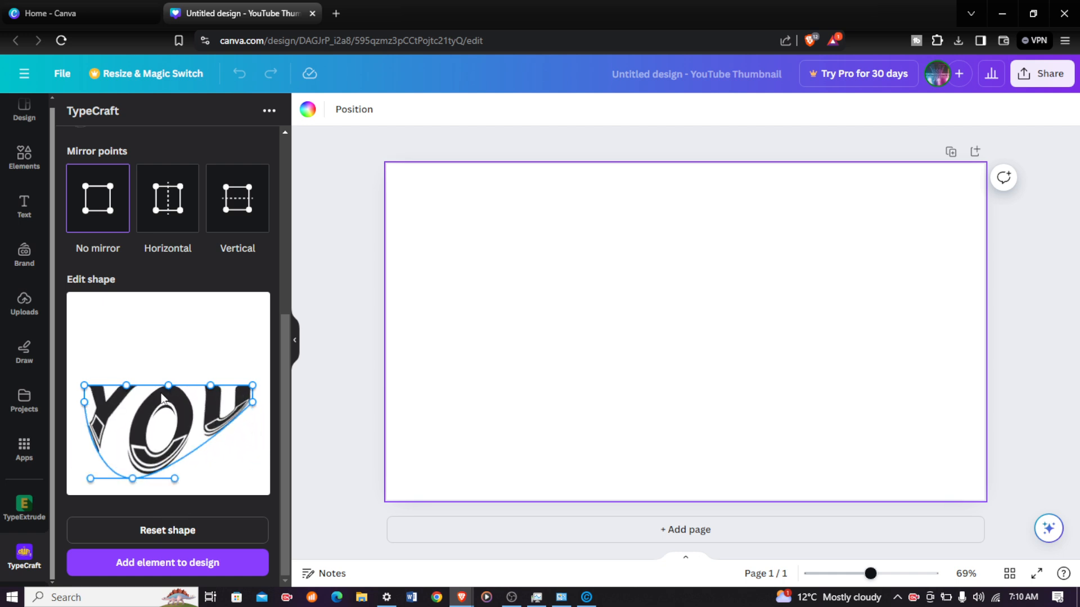
{"action": "left_click_drag", "start_coordinate": [169, 387], "coordinate": [176, 433]}
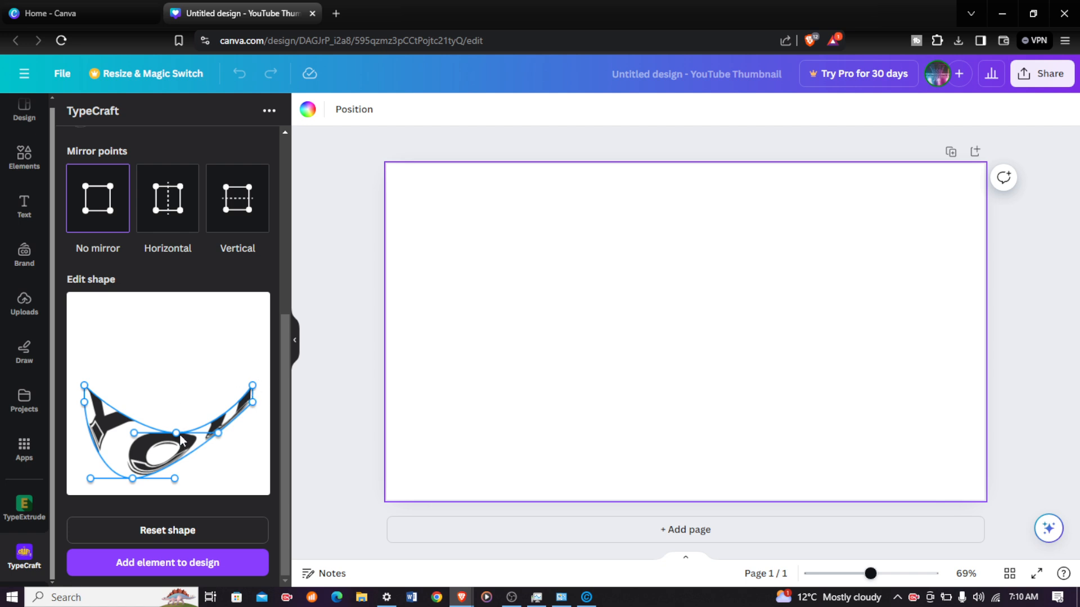
{"action": "left_click_drag", "start_coordinate": [180, 434], "coordinate": [176, 389]}
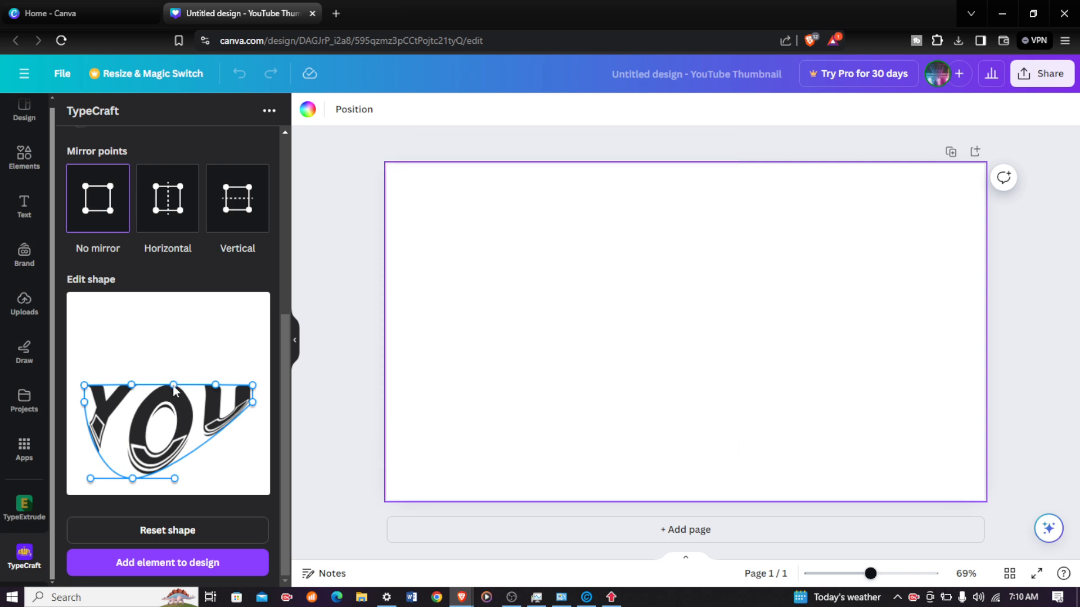
{"action": "left_click_drag", "start_coordinate": [174, 387], "coordinate": [150, 386]}
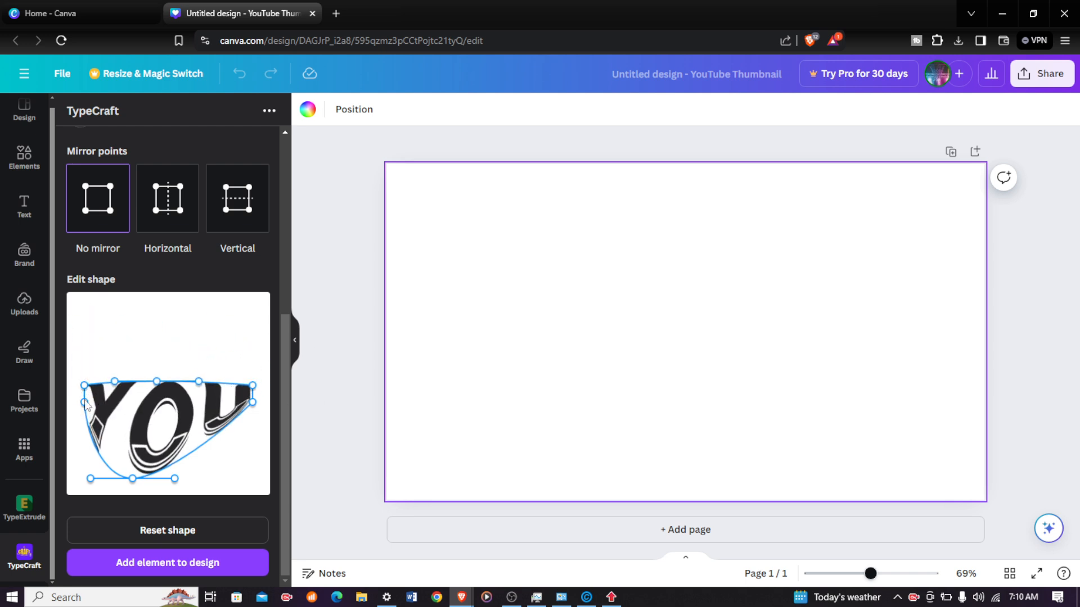
- Pull the text shape's lower-left corner outward and its bottom curve further down, and add the warped text to the design
{"action": "left_click_drag", "start_coordinate": [85, 404], "coordinate": [71, 410]}
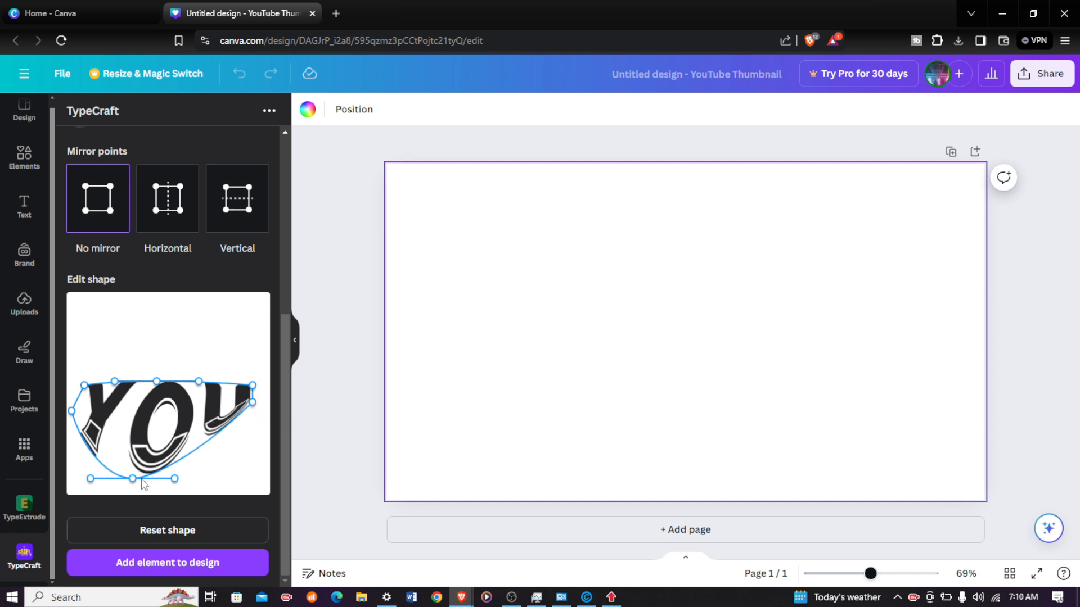
{"action": "left_click_drag", "start_coordinate": [134, 480], "coordinate": [144, 501]}
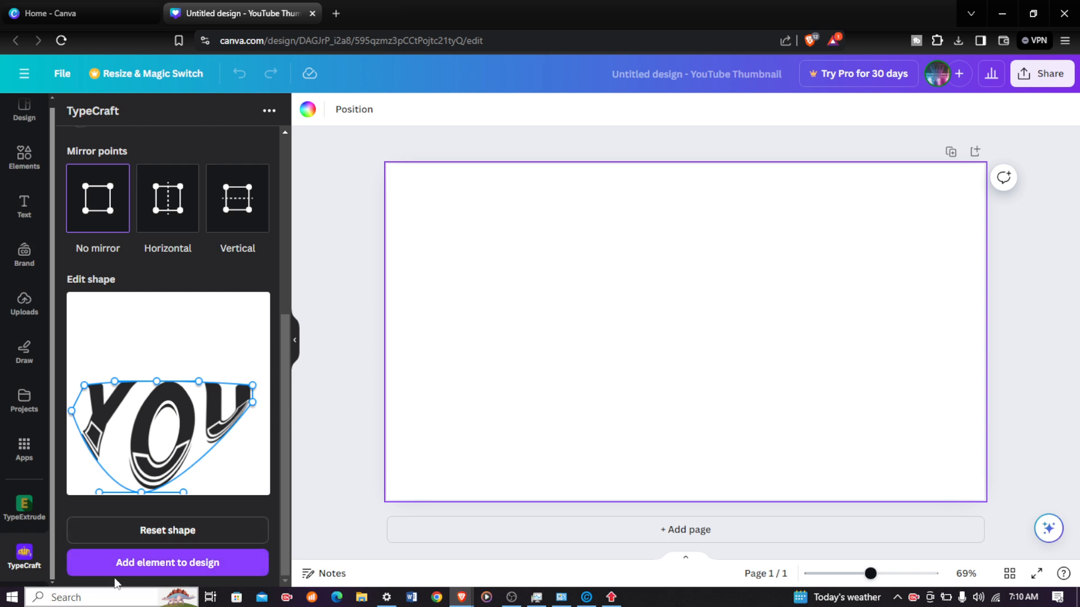
{"action": "left_click", "coordinate": [177, 565]}
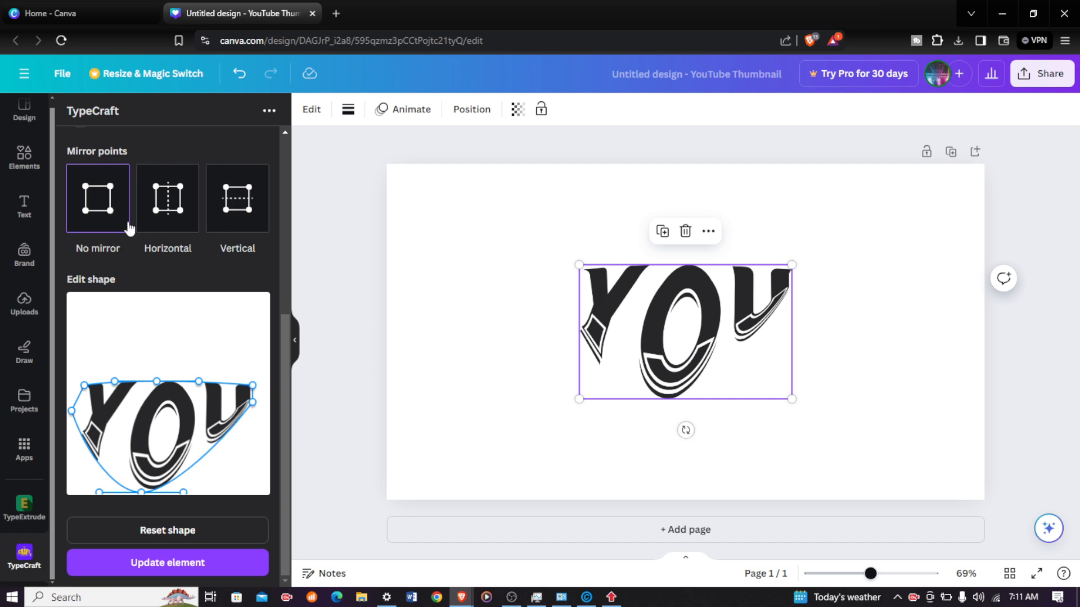
- Raise the text shape's top-edge midpoint into a high upward arch and update the element in the design
{"action": "scroll", "coordinate": [128, 375], "scroll_direction": "up", "scroll_amount": 5}
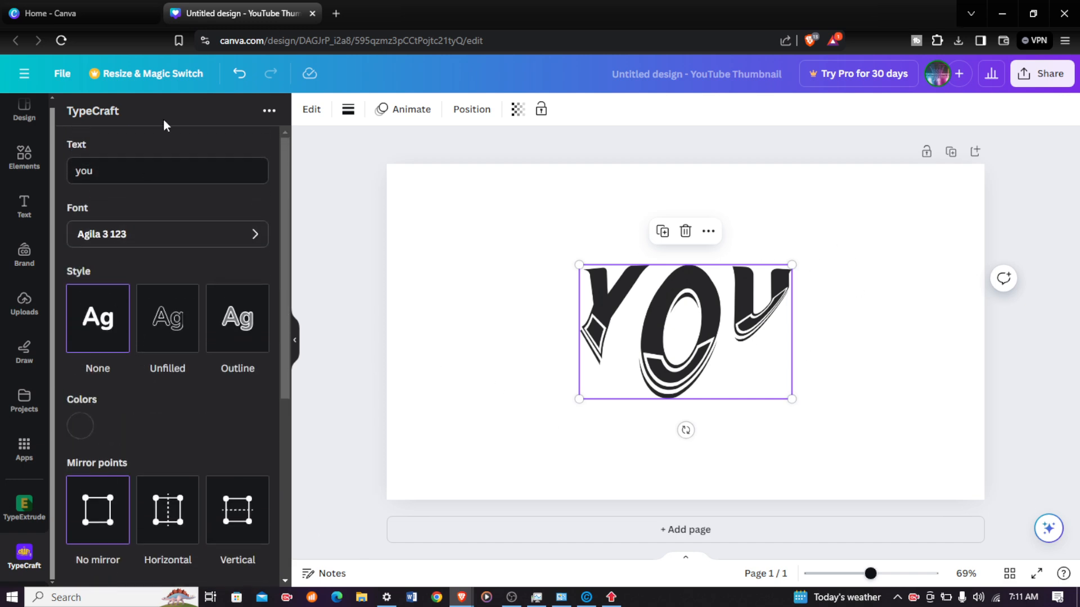
{"action": "scroll", "coordinate": [163, 120], "scroll_direction": "down", "scroll_amount": 5}
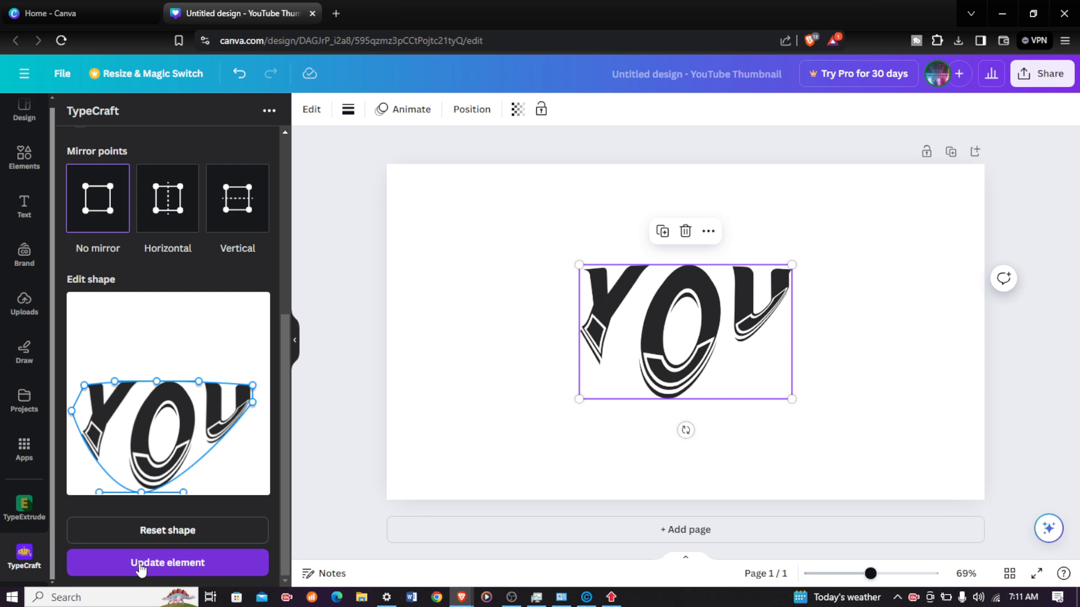
{"action": "left_click_drag", "start_coordinate": [158, 386], "coordinate": [163, 336]}
{"action": "left_click", "coordinate": [189, 563]}
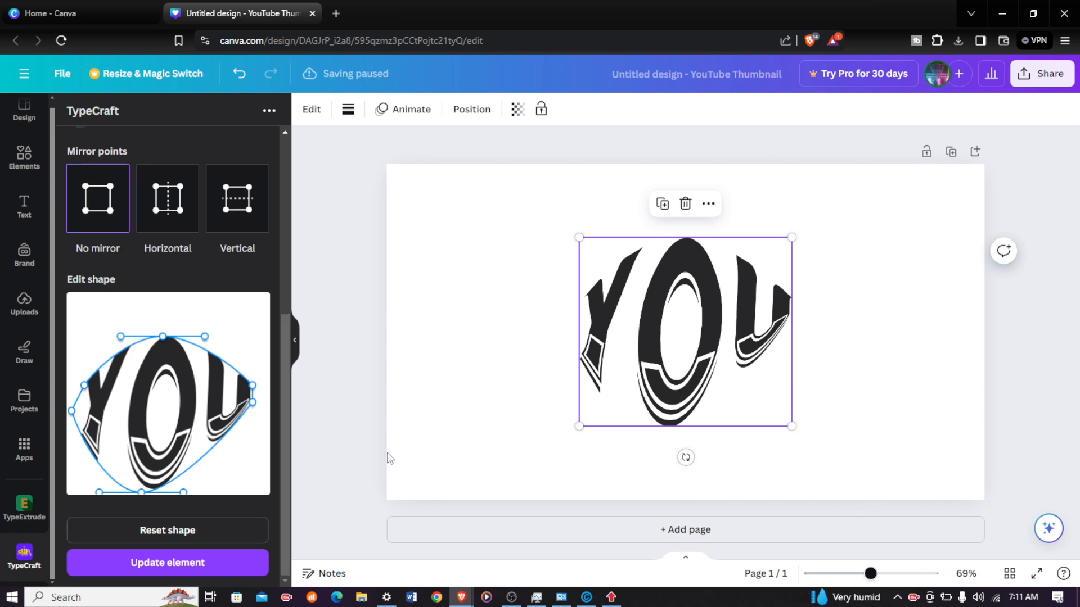
{"action": "scroll", "coordinate": [161, 437], "scroll_direction": "up", "scroll_amount": 5}
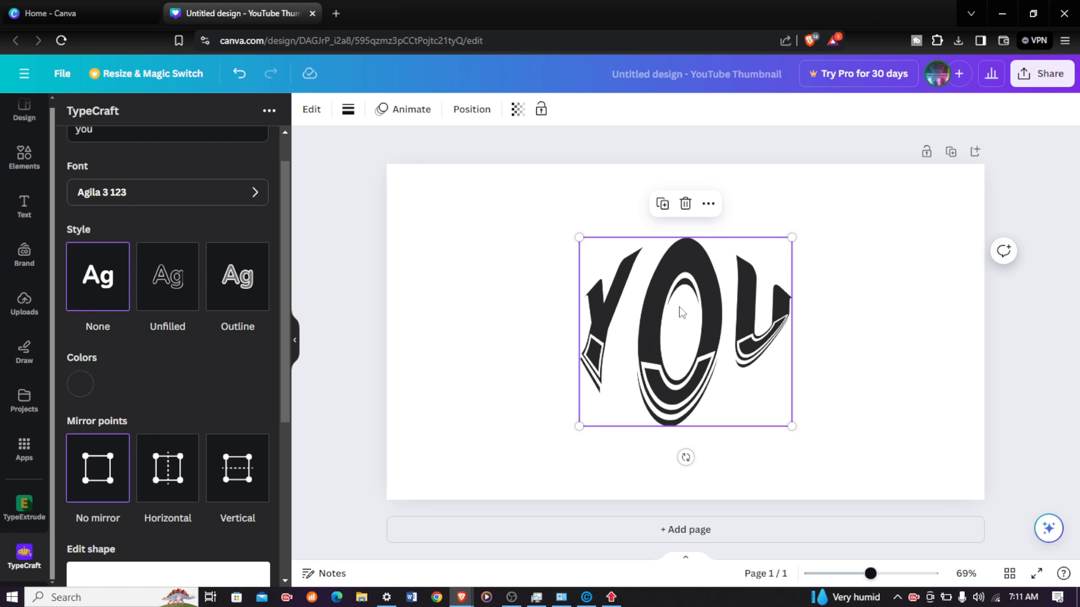
{"action": "scroll", "coordinate": [192, 254], "scroll_direction": "up", "scroll_amount": 1}
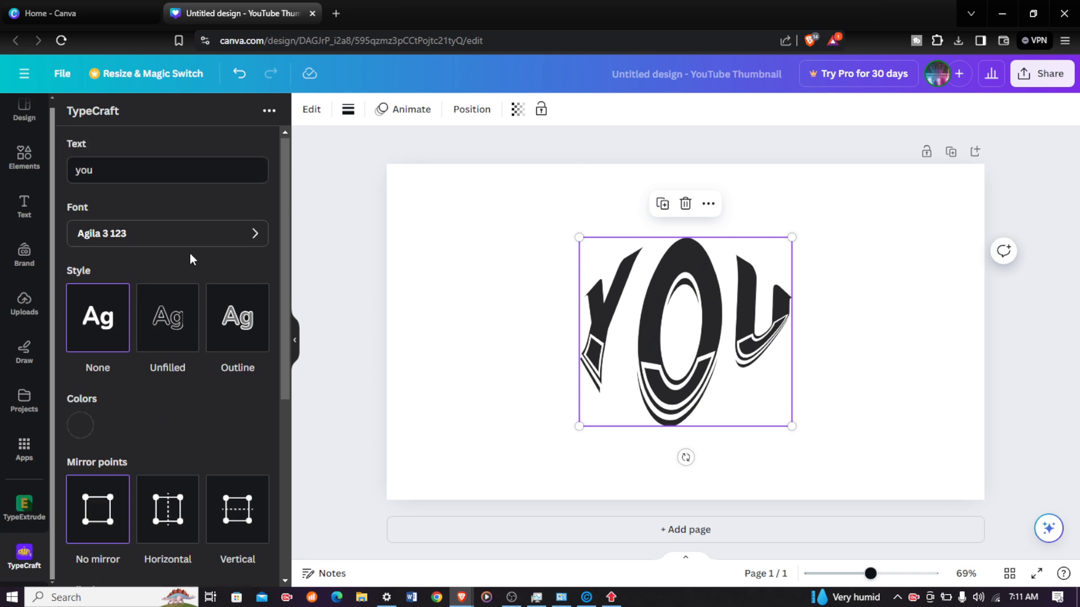
{"action": "scroll", "coordinate": [169, 270], "scroll_direction": "down", "scroll_amount": 5}
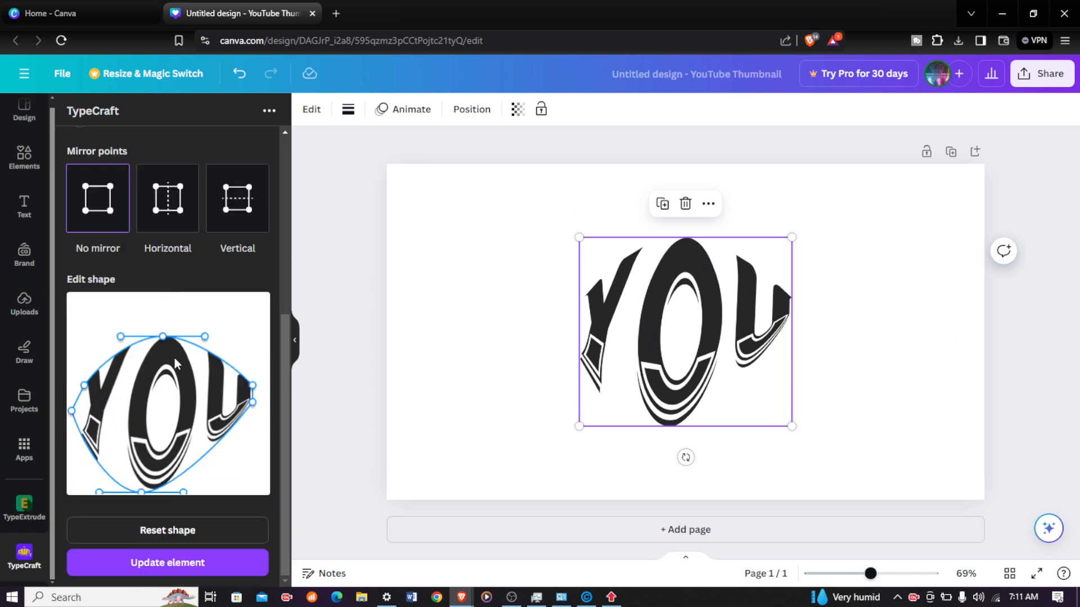
{"action": "scroll", "coordinate": [203, 338], "scroll_direction": "up", "scroll_amount": 6}
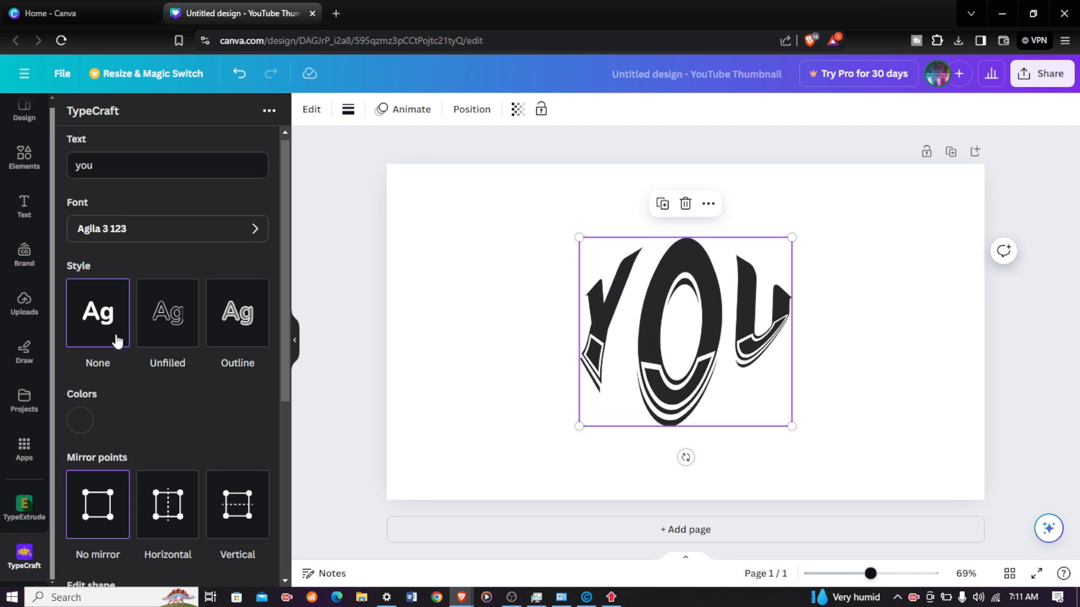
{"action": "scroll", "coordinate": [116, 343], "scroll_direction": "down", "scroll_amount": 5}
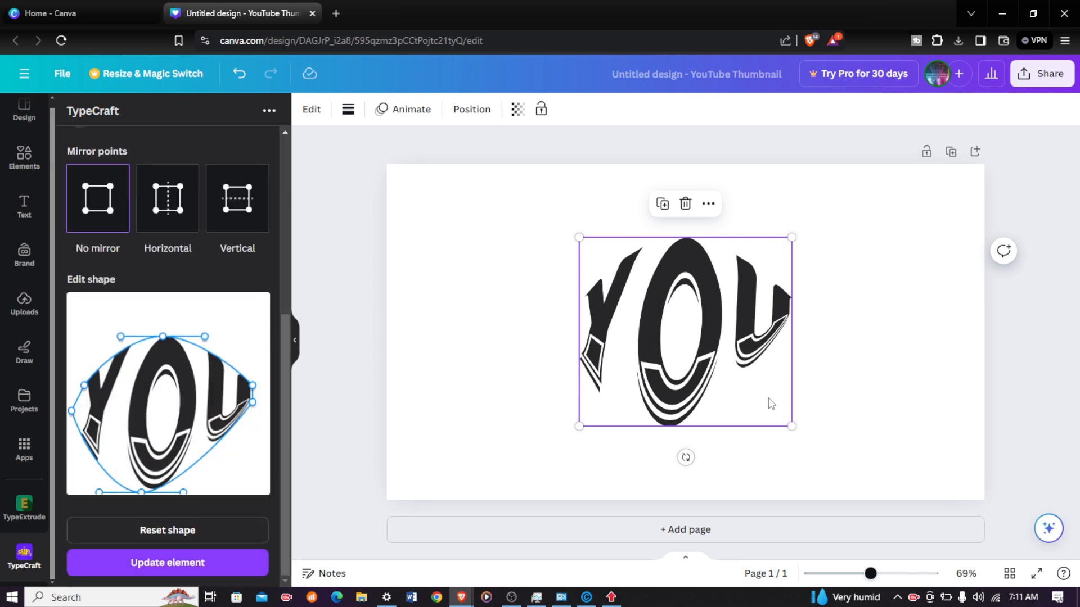